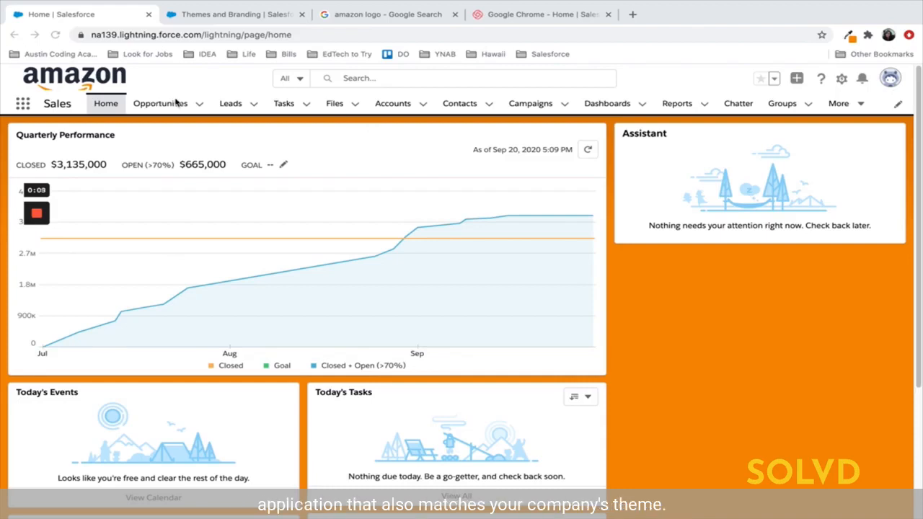
# - Open Salesforce Setup and find the App Manager page by searching for "app ma"
pyautogui.click(840, 79)
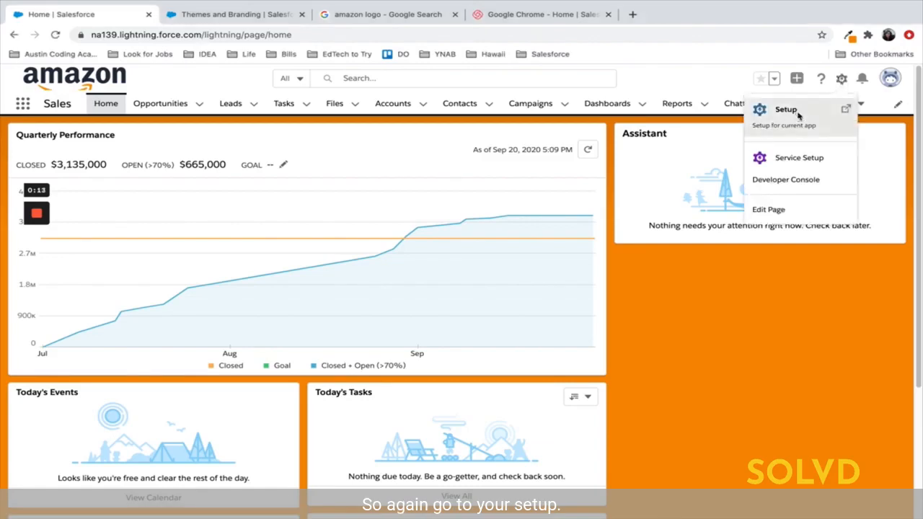
pyautogui.click(798, 117)
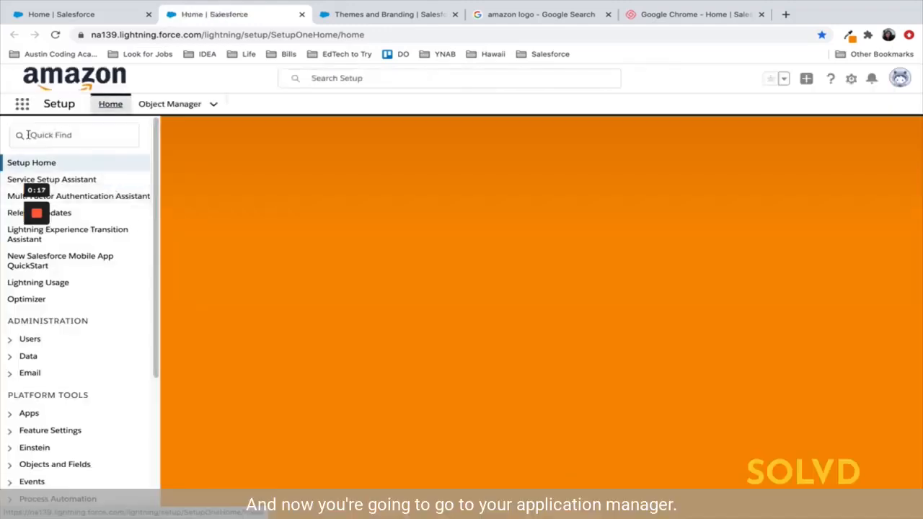
pyautogui.click(26, 135)
pyautogui.write('a')
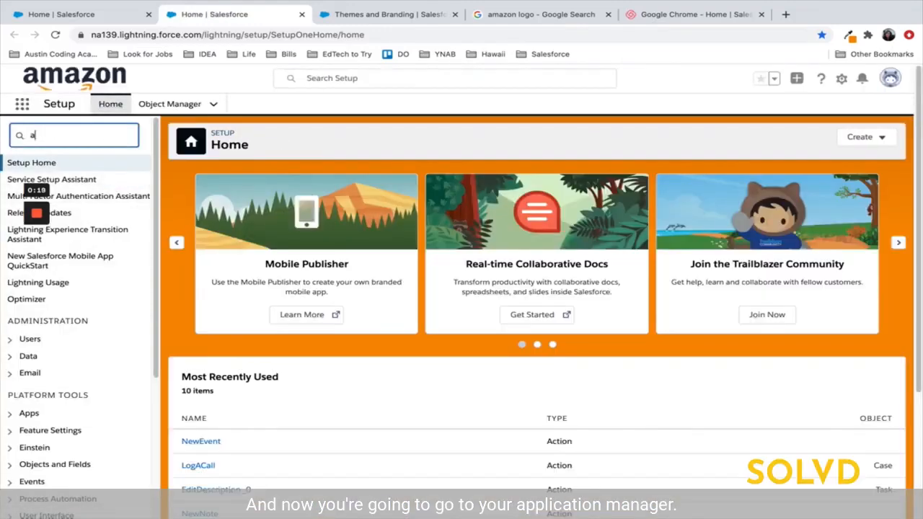
pyautogui.write('pp ma')
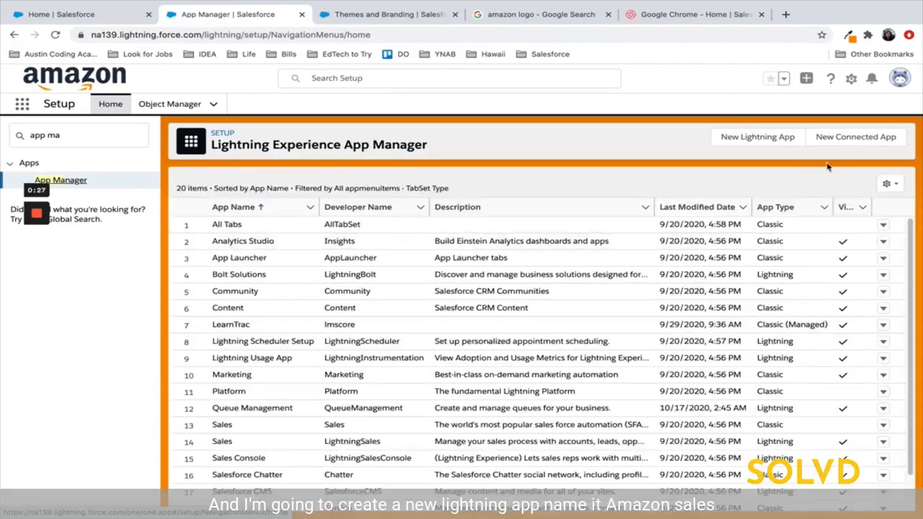
# - Start a new Lightning app named Amazon Sales with the developer name Amazon_Sales
pyautogui.click(774, 143)
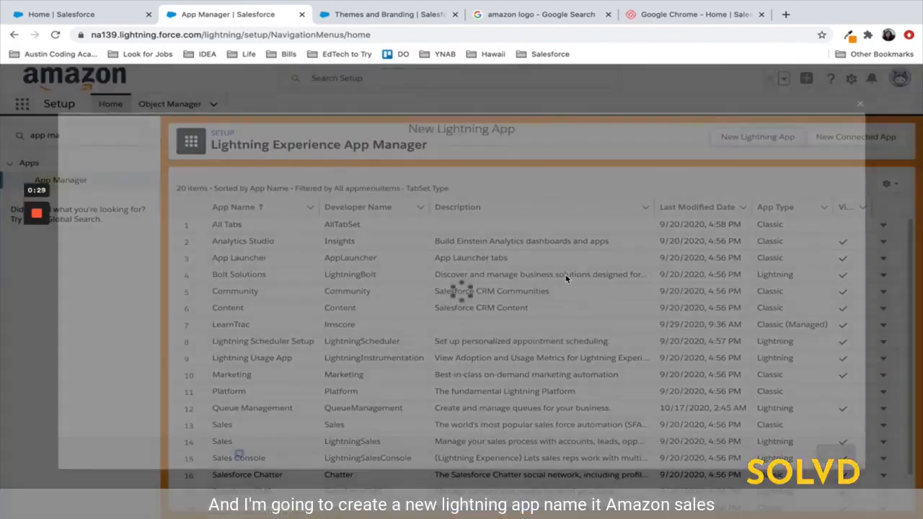
pyautogui.click(254, 259)
pyautogui.write('Amazon Sale')
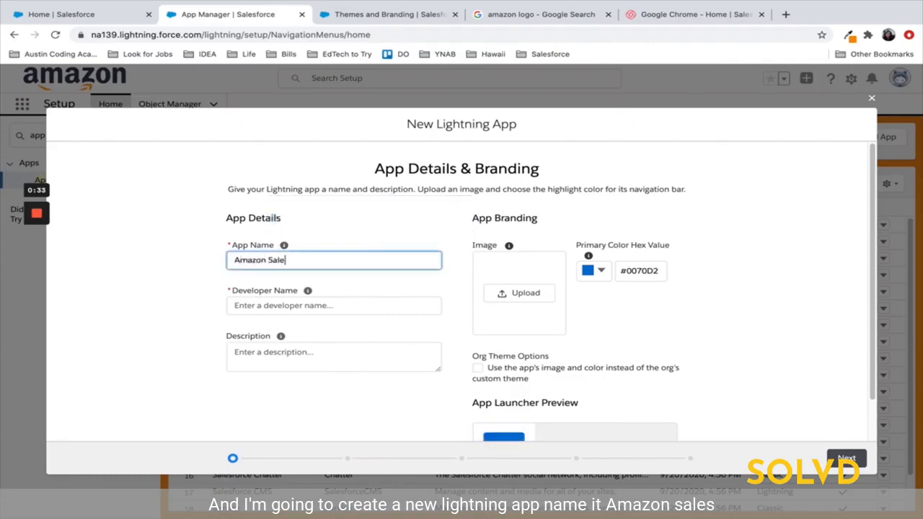
pyautogui.write('s')
pyautogui.scroll(-1, 375, 293)
pyautogui.click(354, 282)
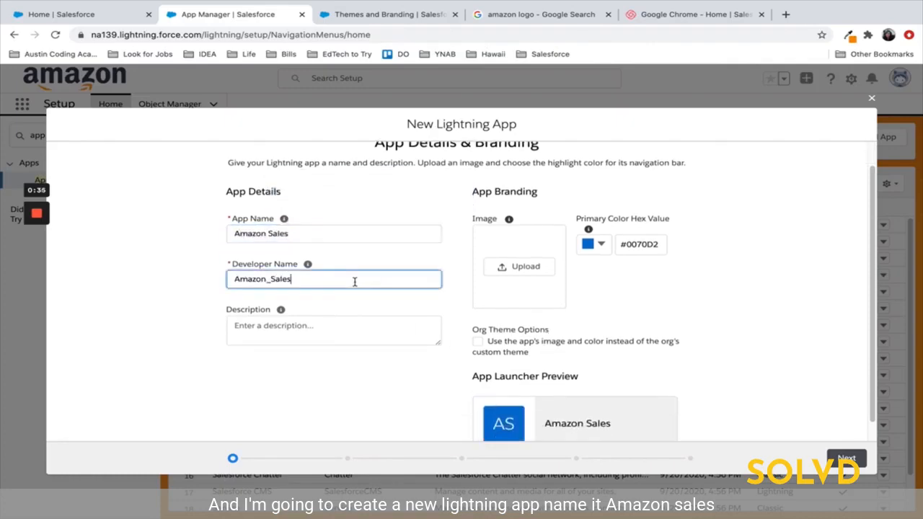
# - Upload amazon_PNG27.png from the Desktop as the app's branding image
pyautogui.click(526, 266)
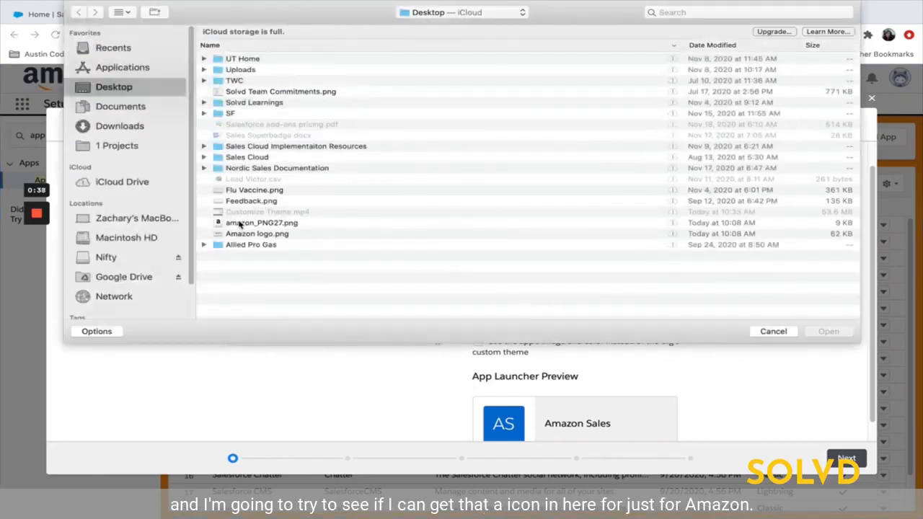
pyautogui.click(241, 224)
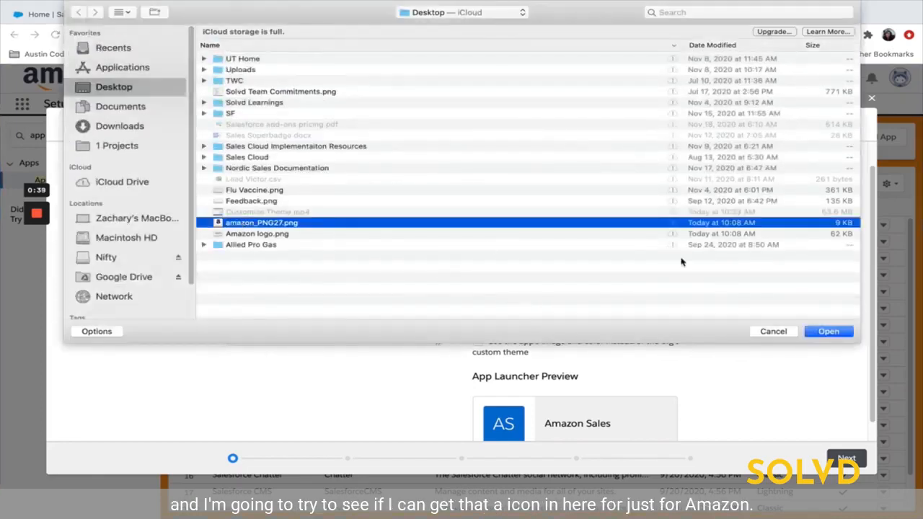
pyautogui.click(833, 331)
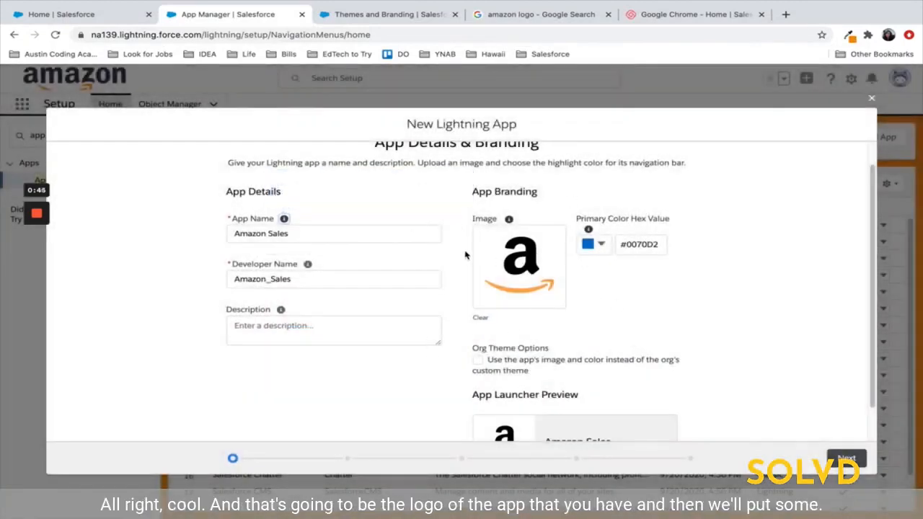
# - Set the app's primary color hex value to #f78f01 and proceed to the app options
pyautogui.click(660, 244)
pyautogui.press('BackSpace')
pyautogui.press('BackSpace')
pyautogui.press('BackSpace')
pyautogui.press('BackSpace')
pyautogui.press('BackSpace')
pyautogui.press('BackSpace')
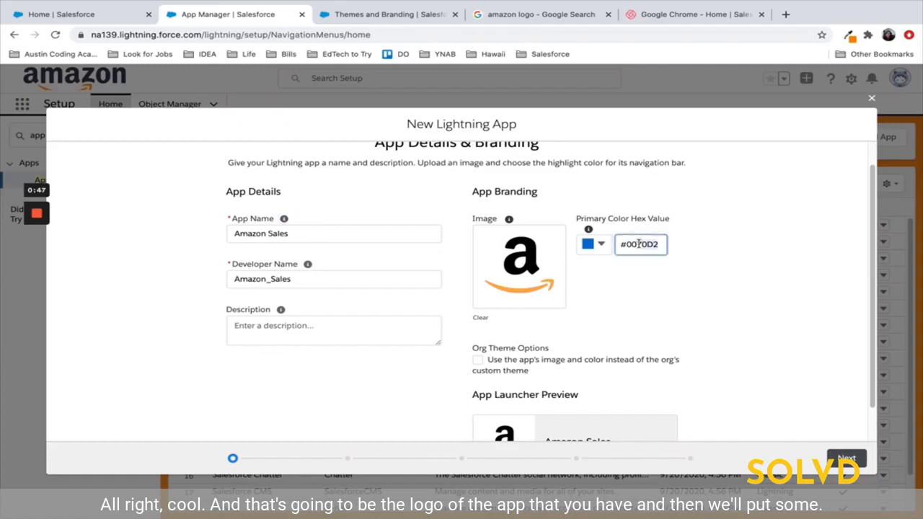
pyautogui.press('super+backslash')
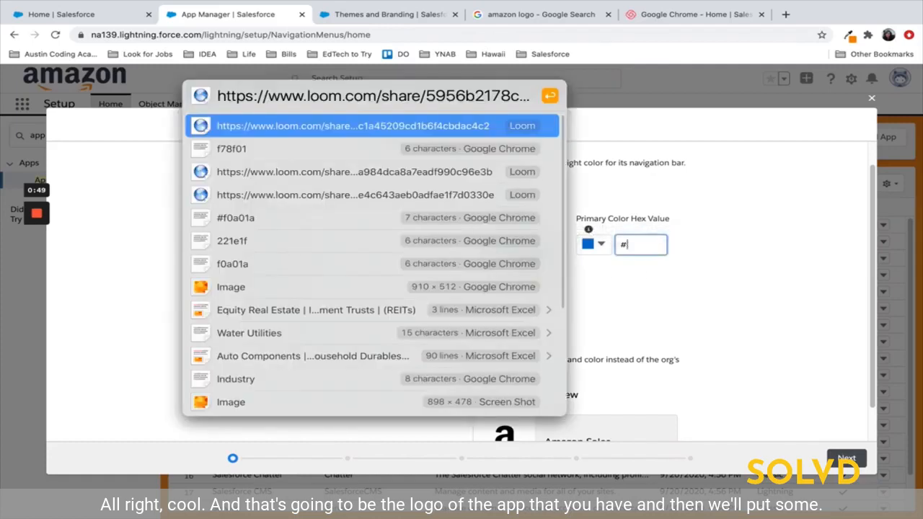
pyautogui.press('Down')
pyautogui.press('Return')
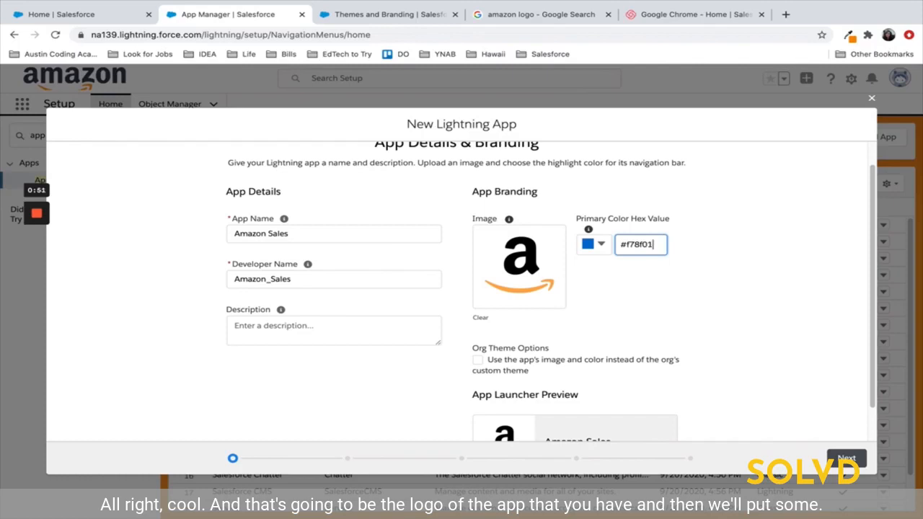
pyautogui.scroll(-1, 618, 275)
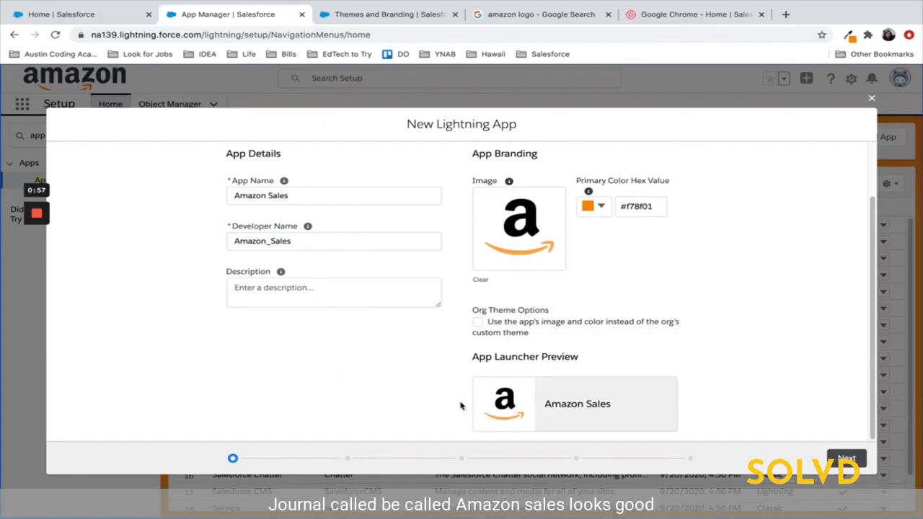
pyautogui.click(853, 454)
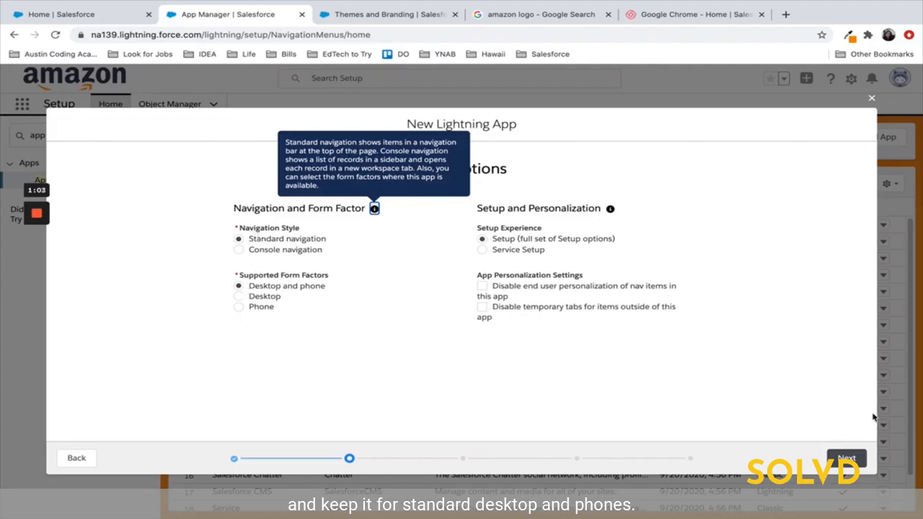
# - Keep the default navigation and form factor options, skip the utility items, and proceed to the navigation items
pyautogui.click(848, 459)
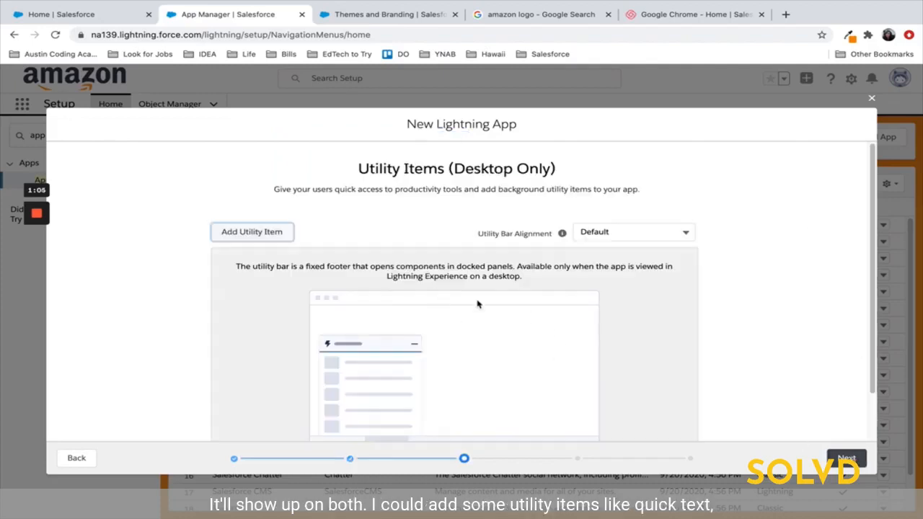
pyautogui.scroll(-2, 476, 304)
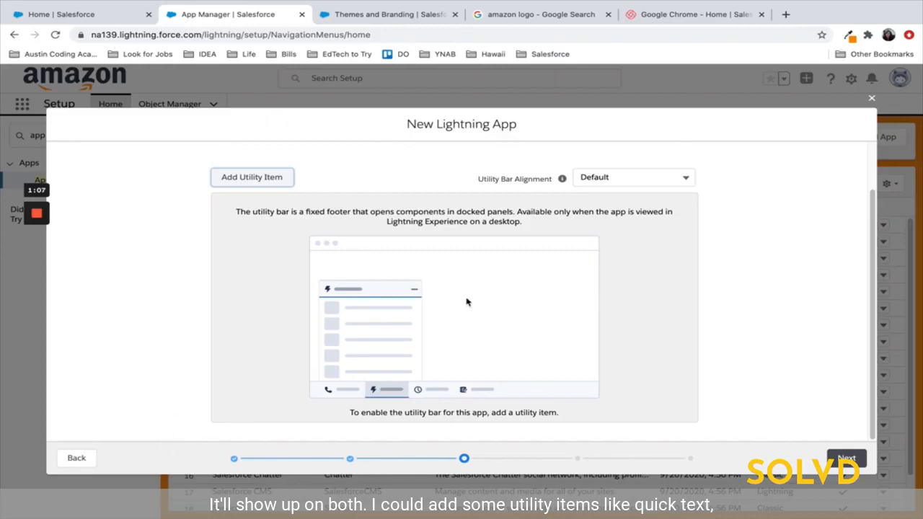
pyautogui.click(844, 460)
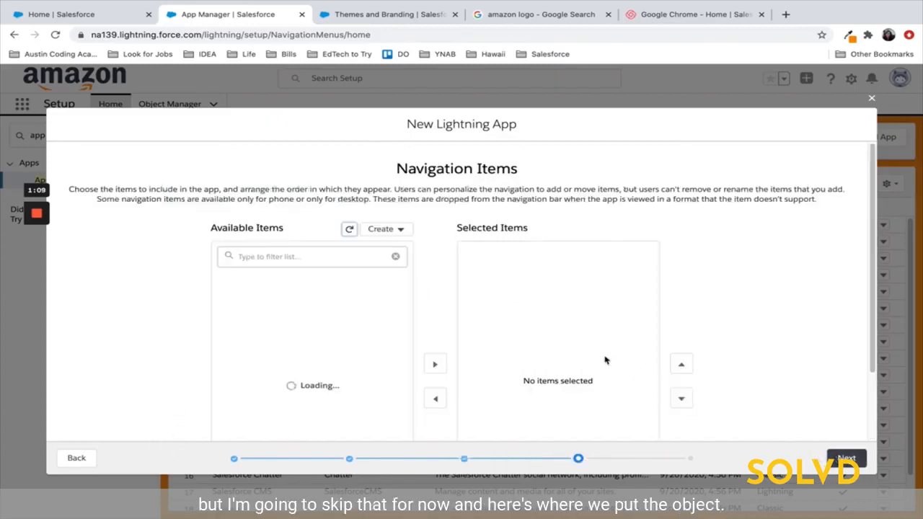
pyautogui.scroll(-1, 359, 332)
pyautogui.scroll(1, 359, 332)
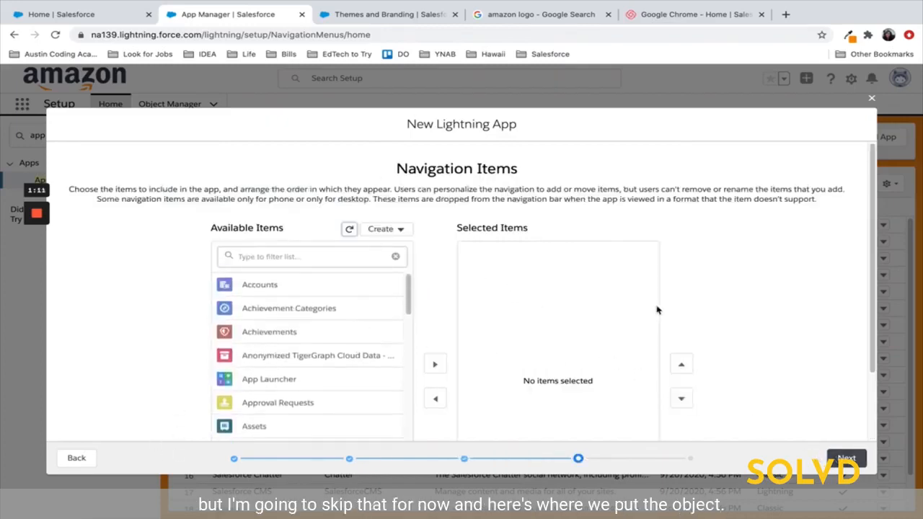
# - Check the existing Sales app's navigation tabs, then add Accounts to the new app's selected items
pyautogui.click(72, 14)
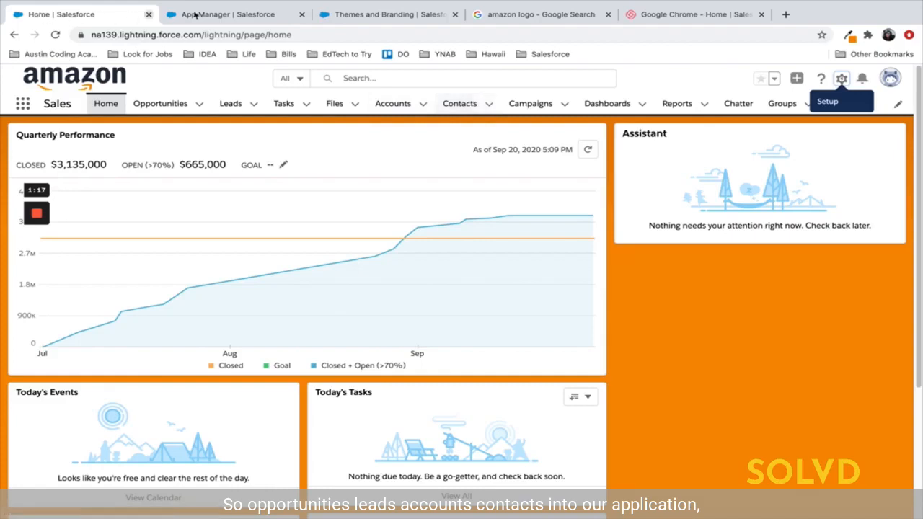
pyautogui.click(224, 14)
pyautogui.click(252, 255)
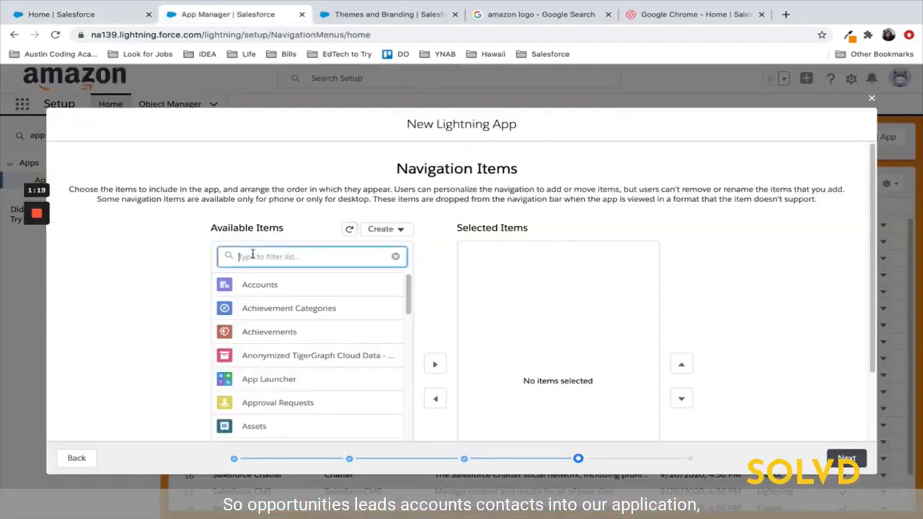
pyautogui.scroll(-1, 264, 299)
pyautogui.click(319, 236)
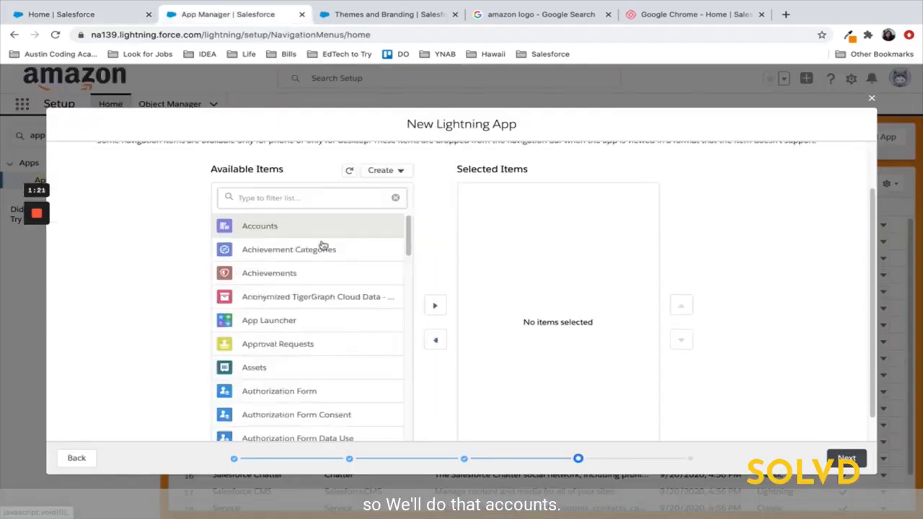
pyautogui.click(443, 308)
# - Filter the available items for "opp" and add Opportunities to the selected items
pyautogui.click(295, 202)
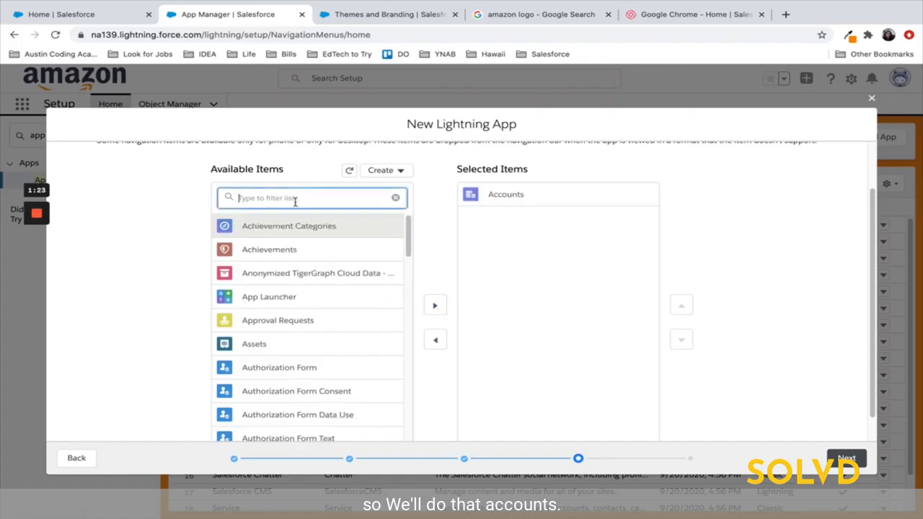
pyautogui.write('opp')
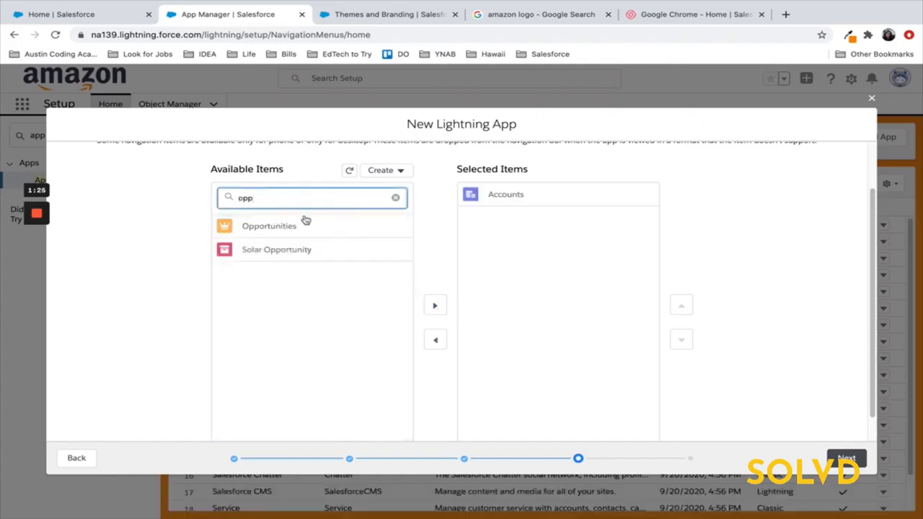
pyautogui.click(435, 306)
# - Filter the available items for "lead" and add Leads to the selected items
pyautogui.click(281, 201)
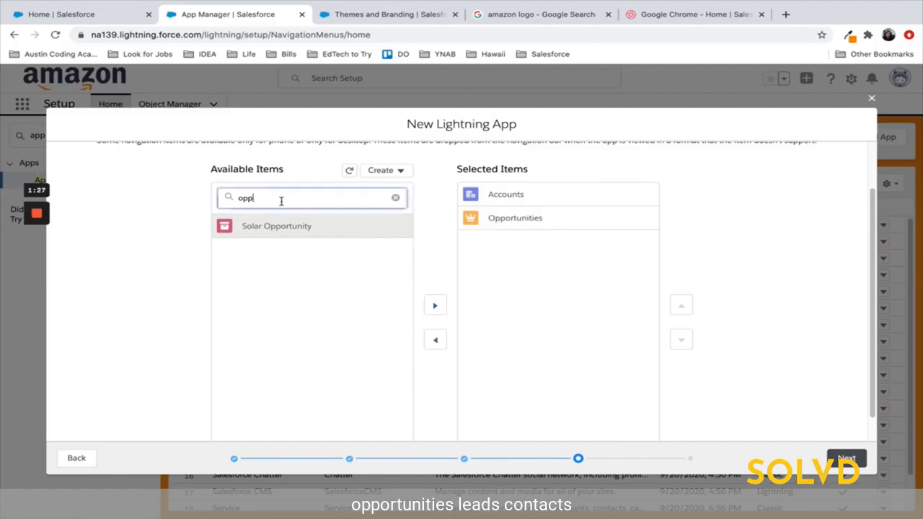
pyautogui.press('BackSpace')
pyautogui.press('BackSpace')
pyautogui.press('BackSpace')
pyautogui.write('lead')
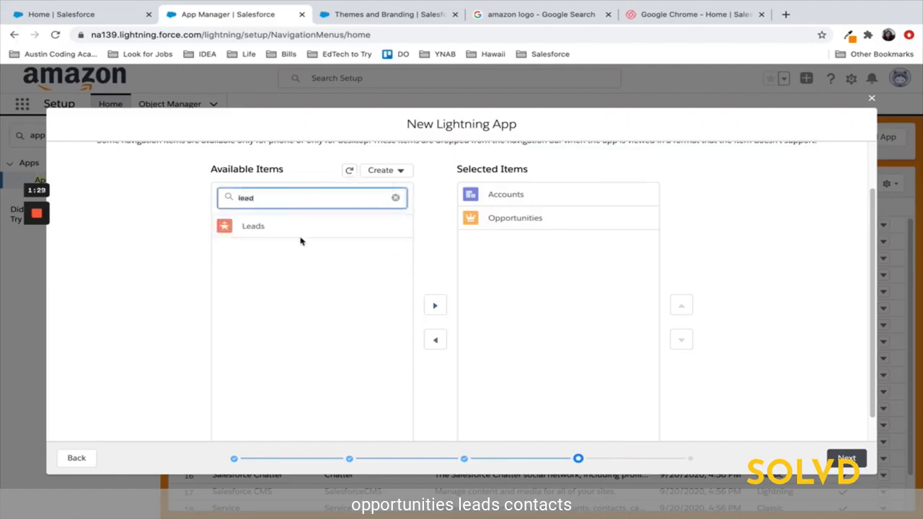
pyautogui.click(435, 306)
# - Filter the available items for "cont" and add Contacts to the selected items
pyautogui.click(310, 200)
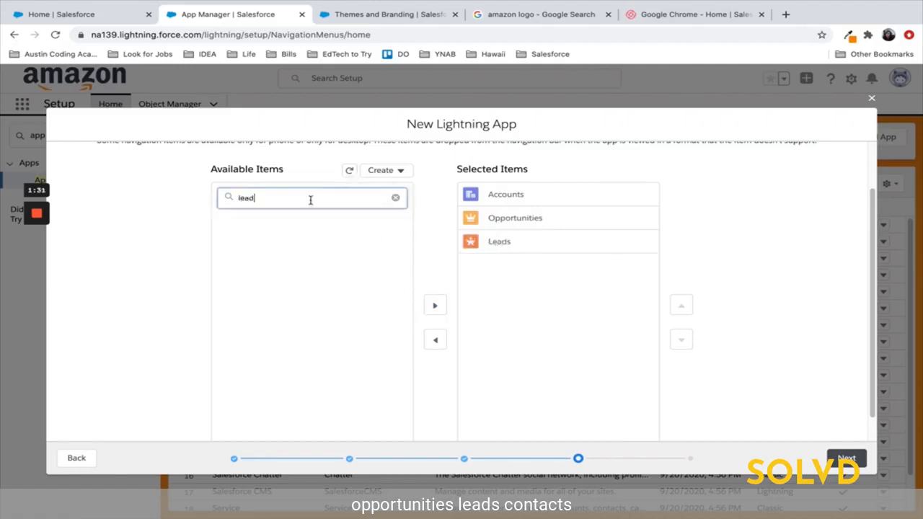
pyautogui.press('BackSpace')
pyautogui.press('BackSpace')
pyautogui.press('BackSpace')
pyautogui.press('BackSpace')
pyautogui.write('cont')
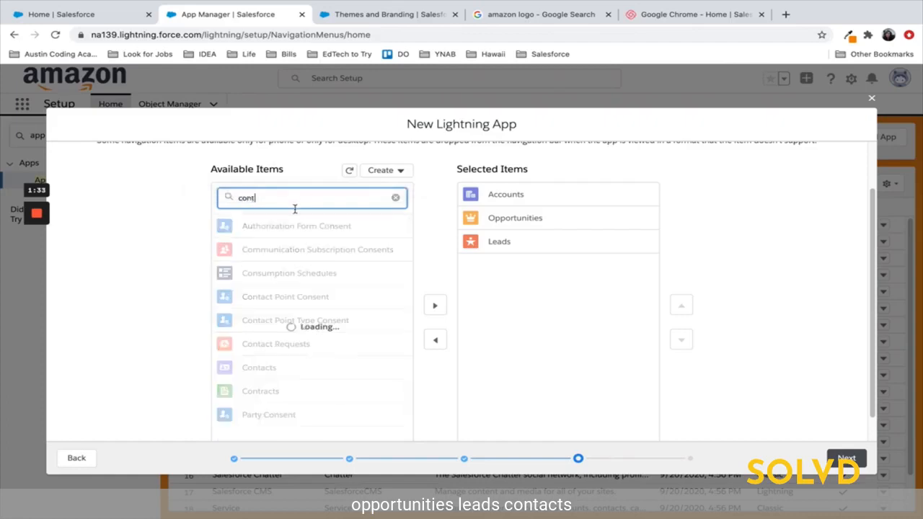
pyautogui.click(281, 298)
pyautogui.click(435, 306)
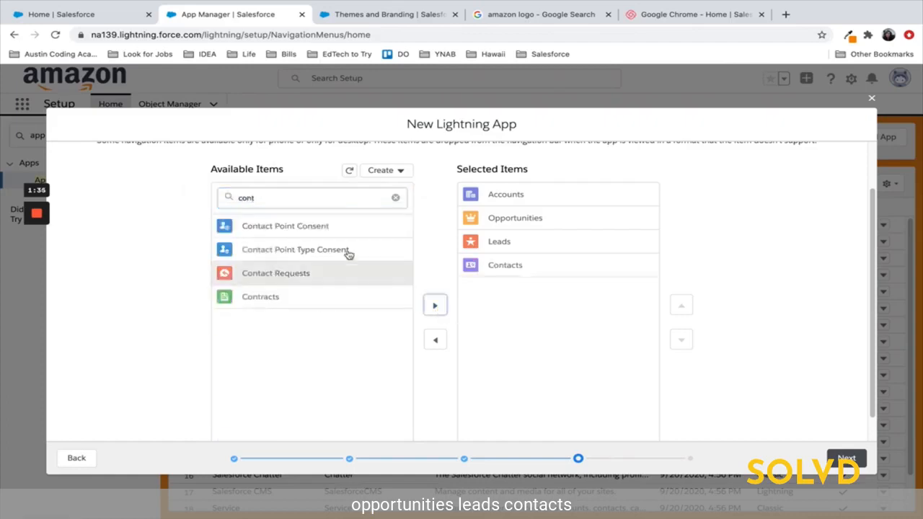
# - Filter the available items for "rep" and add Reports to the selected items
pyautogui.click(273, 200)
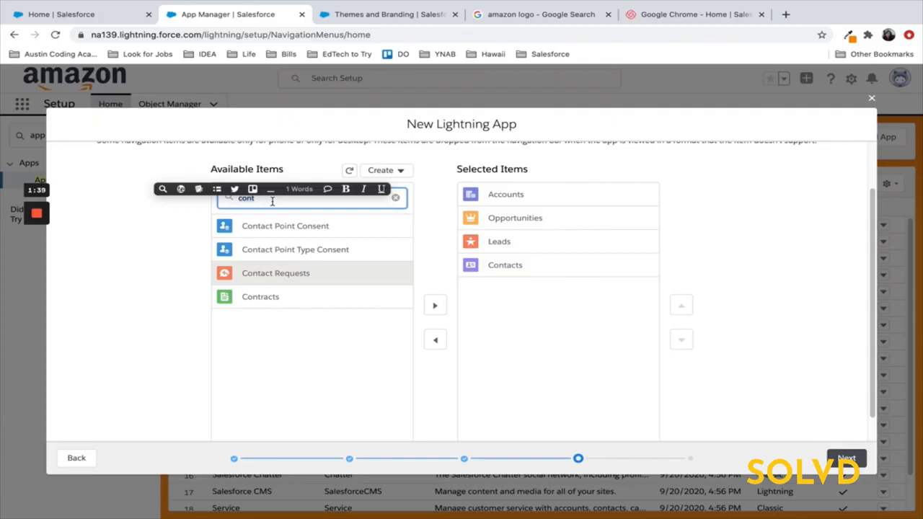
pyautogui.press('BackSpace')
pyautogui.press('BackSpace')
pyautogui.press('BackSpace')
pyautogui.press('BackSpace')
pyautogui.write('rep')
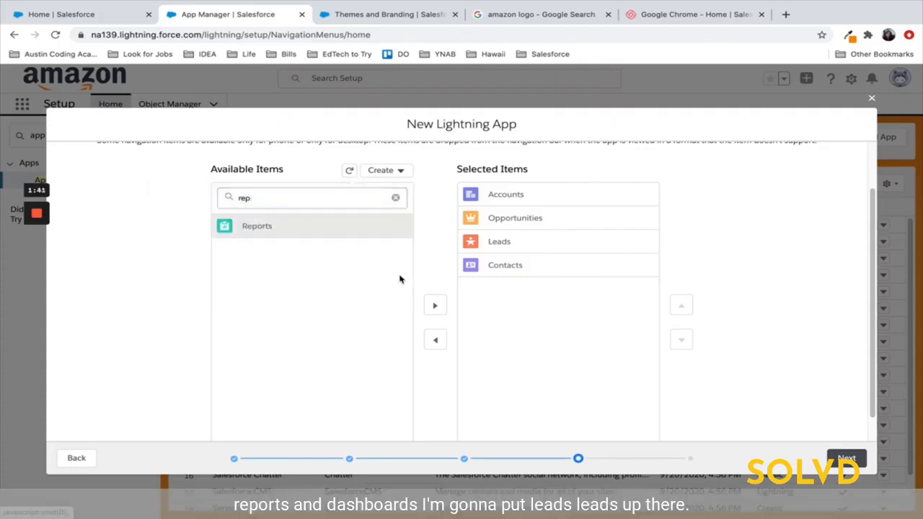
pyautogui.click(435, 306)
# - Filter the available items for "das" and add Dashboards to the selected items
pyautogui.click(258, 199)
pyautogui.press('BackSpace')
pyautogui.press('BackSpace')
pyautogui.press('BackSpace')
pyautogui.write('das')
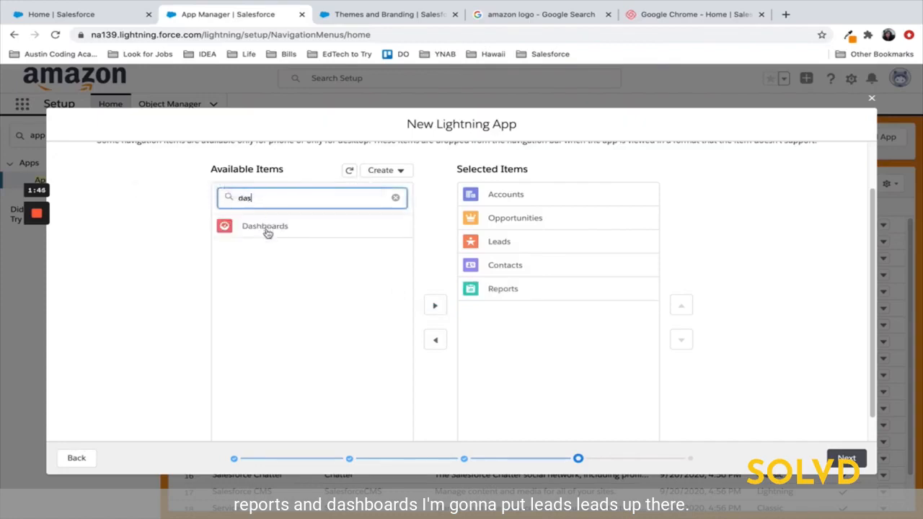
pyautogui.click(265, 228)
pyautogui.click(435, 306)
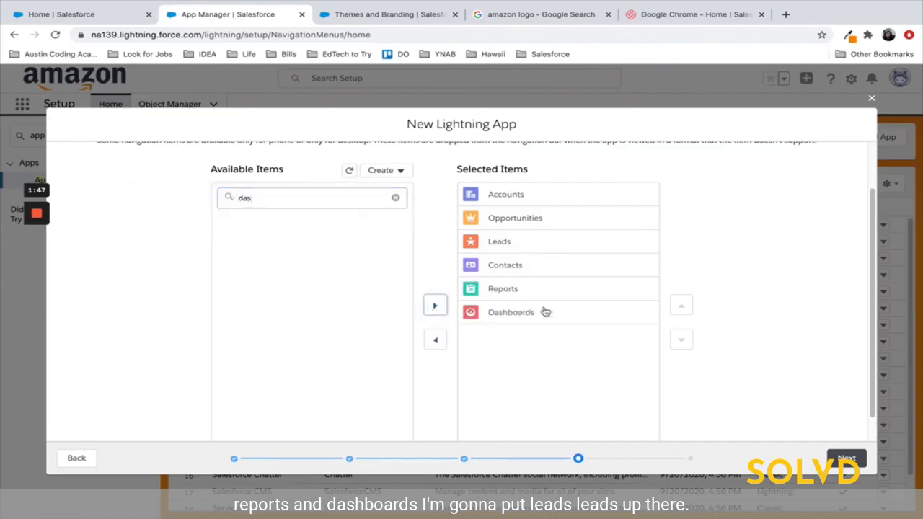
# - Move Leads up to first place in the selected navigation items, above Accounts
pyautogui.click(522, 252)
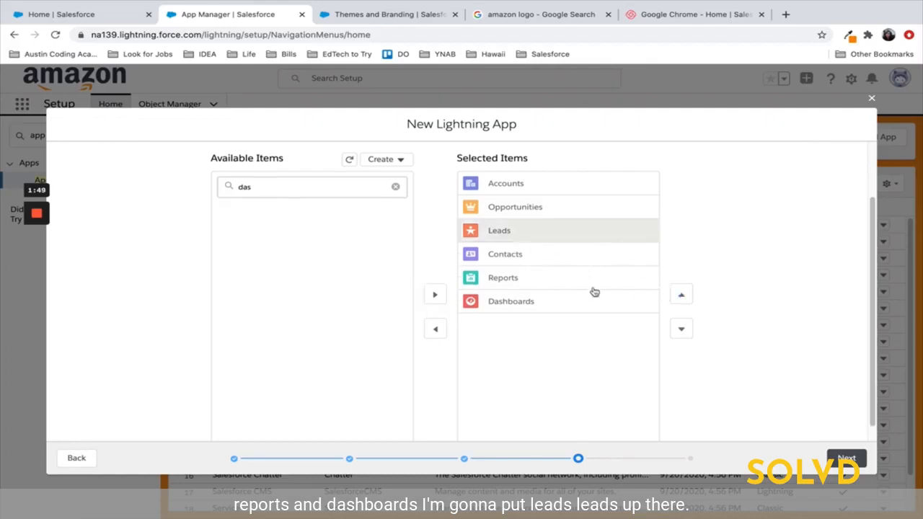
pyautogui.click(681, 293)
pyautogui.click(683, 293)
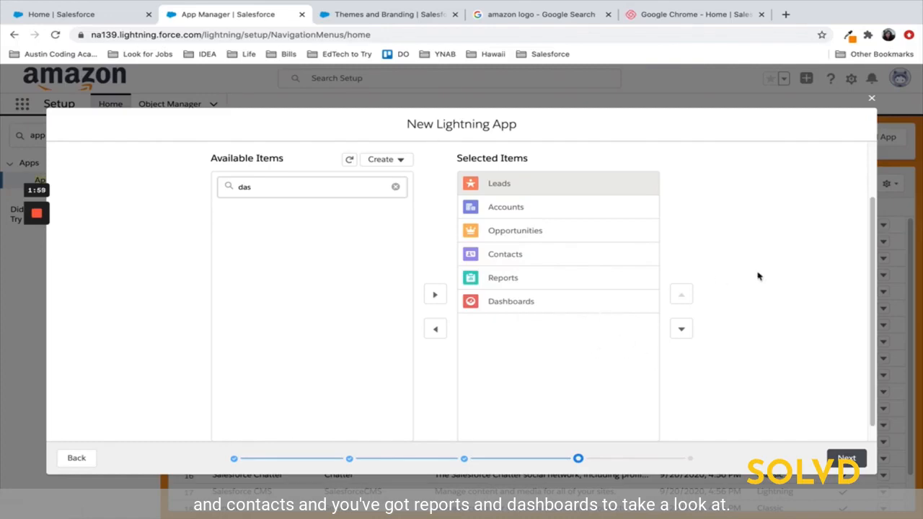
# - Continue to the user profiles and add all available profiles, from Analytics Cloud Integration User through System Administrator, to the selected profiles
pyautogui.scroll(-1, 757, 276)
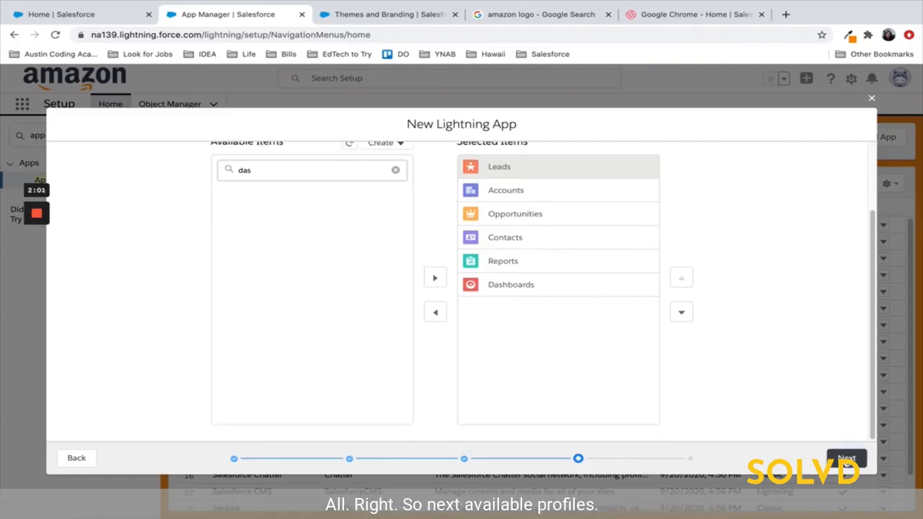
pyautogui.click(847, 458)
pyautogui.scroll(-3, 314, 306)
pyautogui.scroll(3, 314, 306)
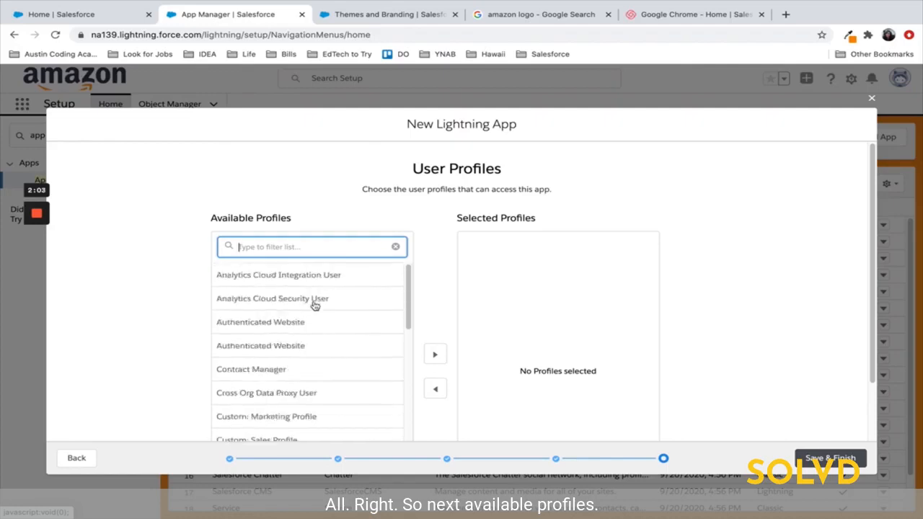
pyautogui.scroll(-2, 303, 311)
pyautogui.scroll(-2, 279, 272)
pyautogui.scroll(2, 279, 272)
pyautogui.scroll(-5, 298, 309)
pyautogui.scroll(-5, 294, 402)
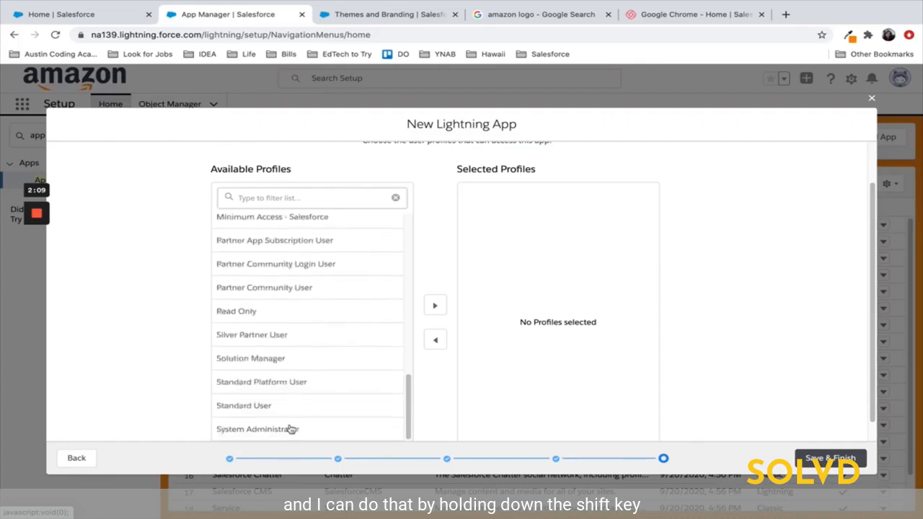
pyautogui.keyDown('shift'); pyautogui.click(291, 429); pyautogui.keyUp('shift')
pyautogui.click(433, 305)
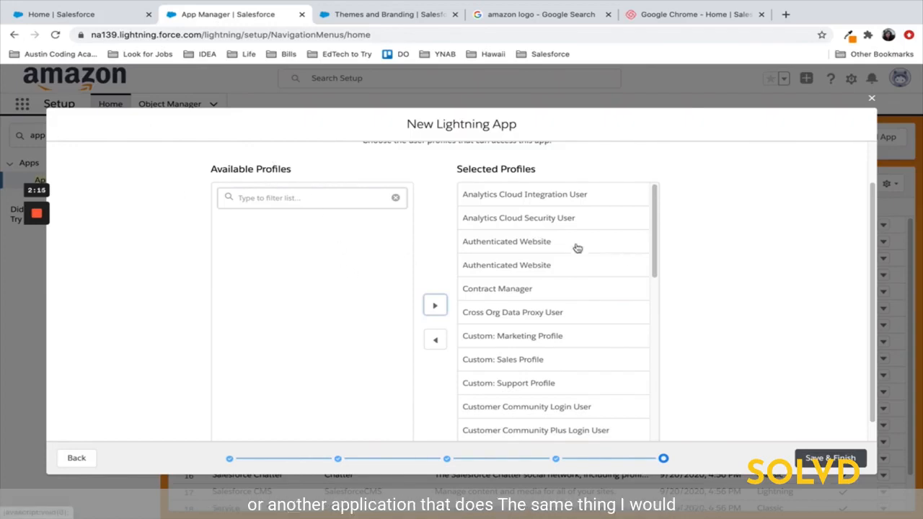
# - Review the selected profiles, then save and finish the new Lightning app and check the app list
pyautogui.scroll(-6, 577, 248)
pyautogui.scroll(4, 576, 253)
pyautogui.scroll(3, 575, 253)
pyautogui.scroll(-7, 573, 245)
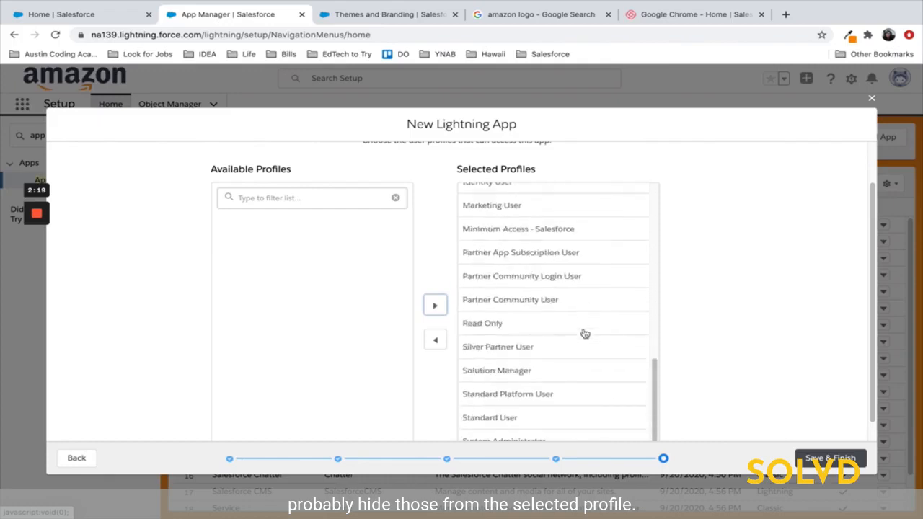
pyautogui.scroll(6, 584, 333)
pyautogui.scroll(-1, 794, 404)
pyautogui.click(831, 458)
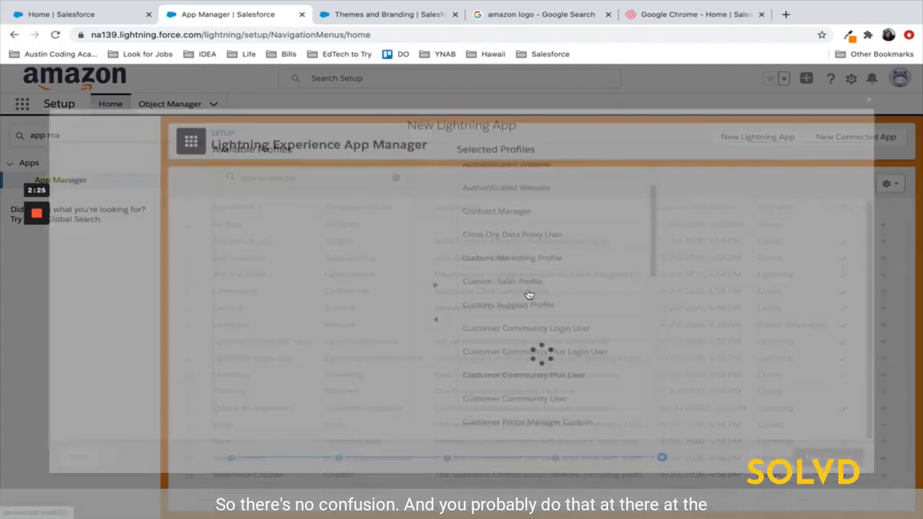
pyautogui.scroll(-3, 453, 317)
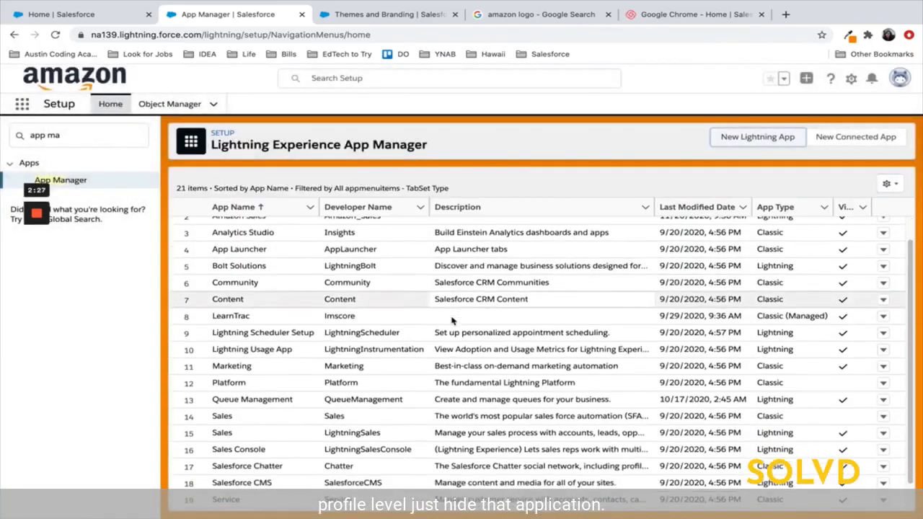
pyautogui.scroll(3, 451, 316)
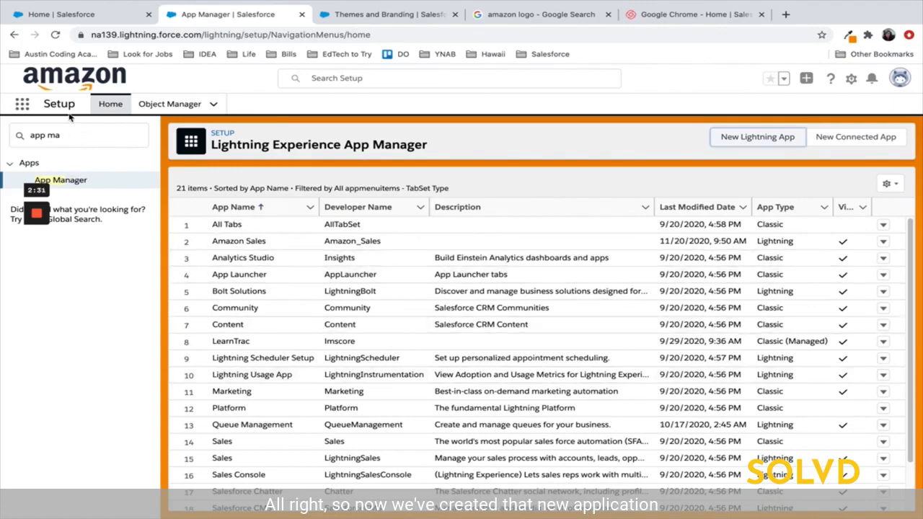
# - Return to the Salesforce home page, search the App Launcher for "ama" and open the Amazon Sales app
pyautogui.click(90, 17)
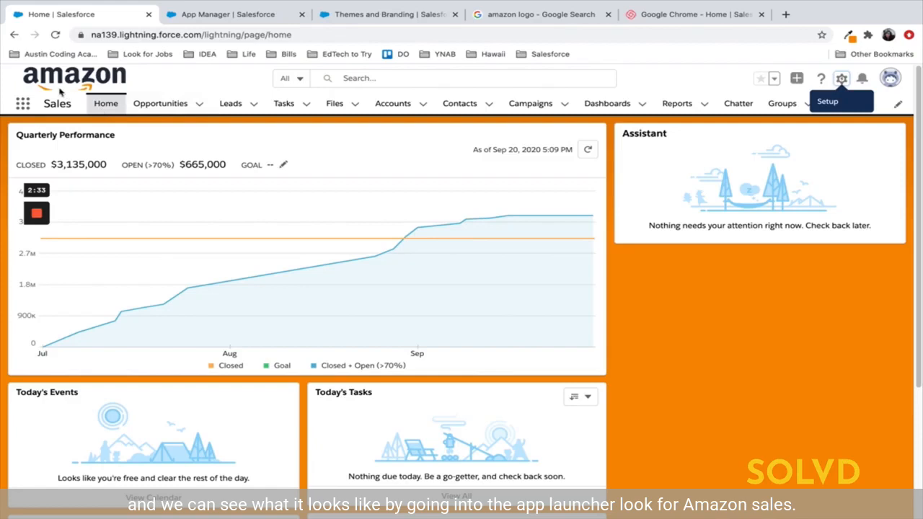
pyautogui.click(22, 103)
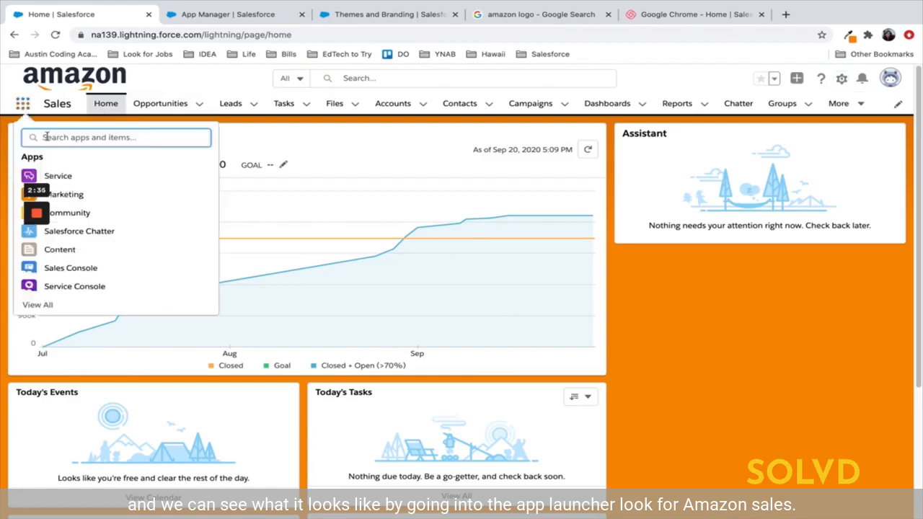
pyautogui.write('ama')
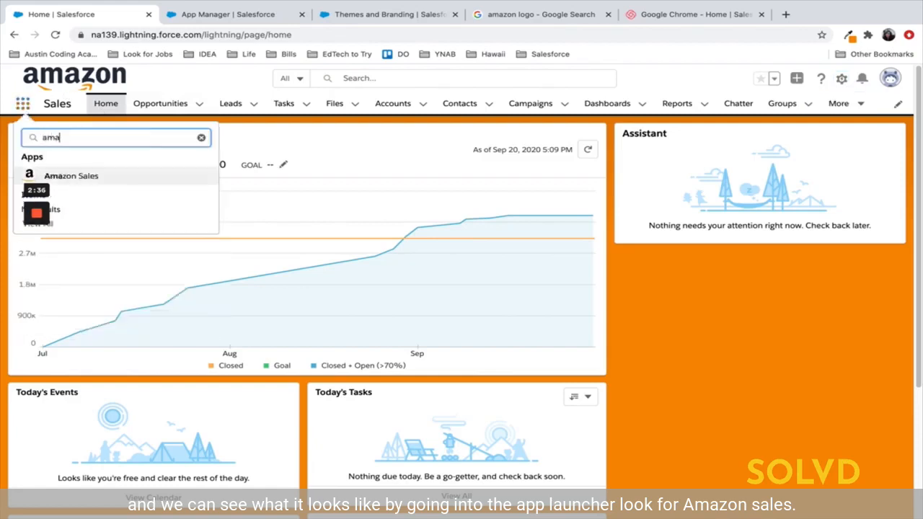
pyautogui.click(61, 177)
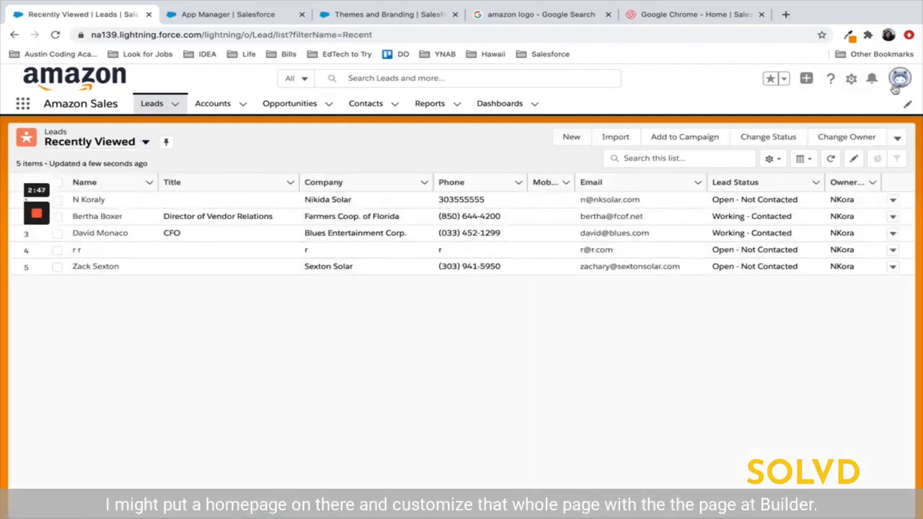
pyautogui.click(852, 79)
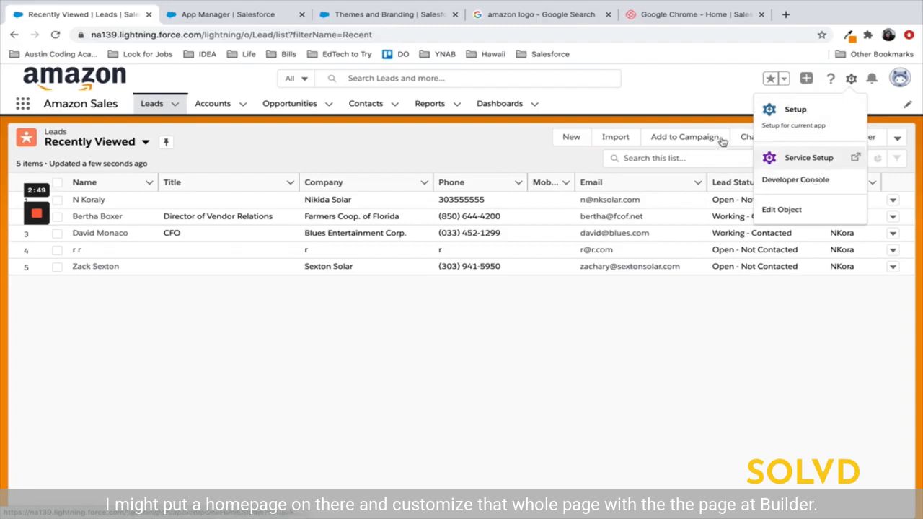
pyautogui.click(658, 93)
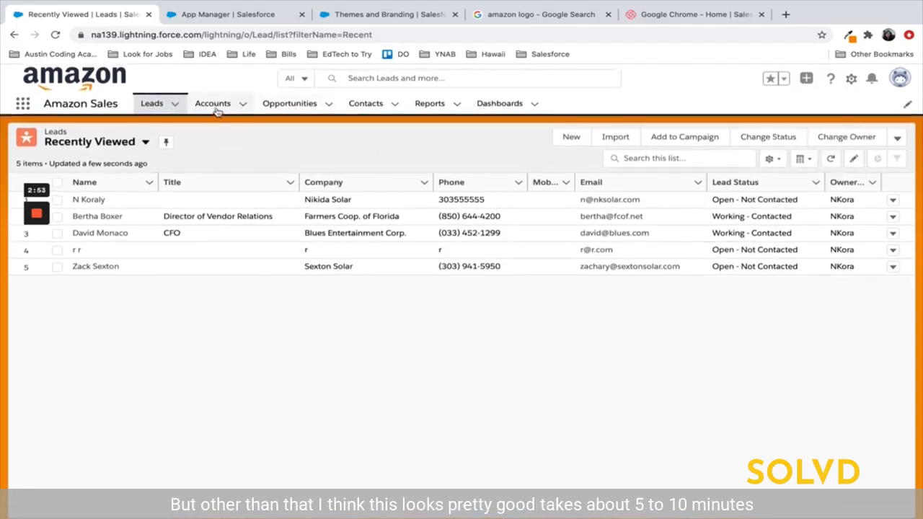
# - Look through the Accounts, Opportunities and Contacts pages of the Amazon Sales app
pyautogui.click(214, 104)
pyautogui.click(294, 105)
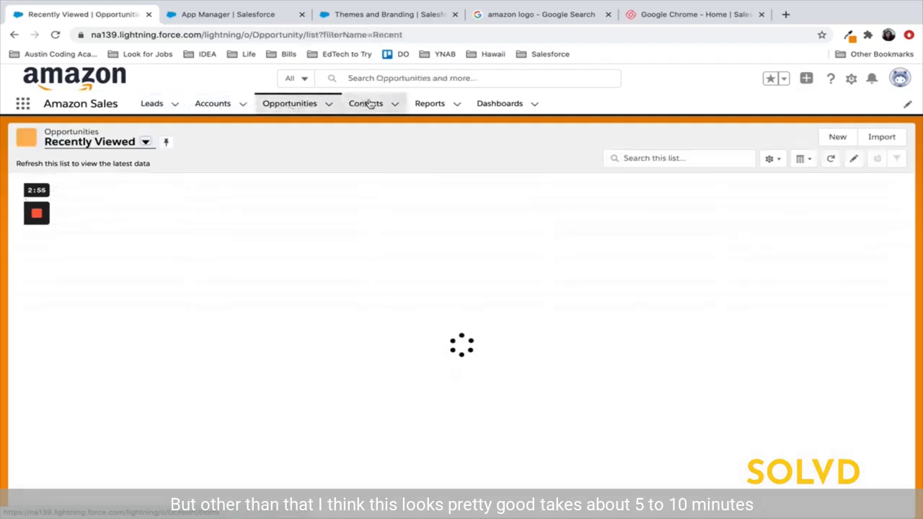
pyautogui.click(368, 104)
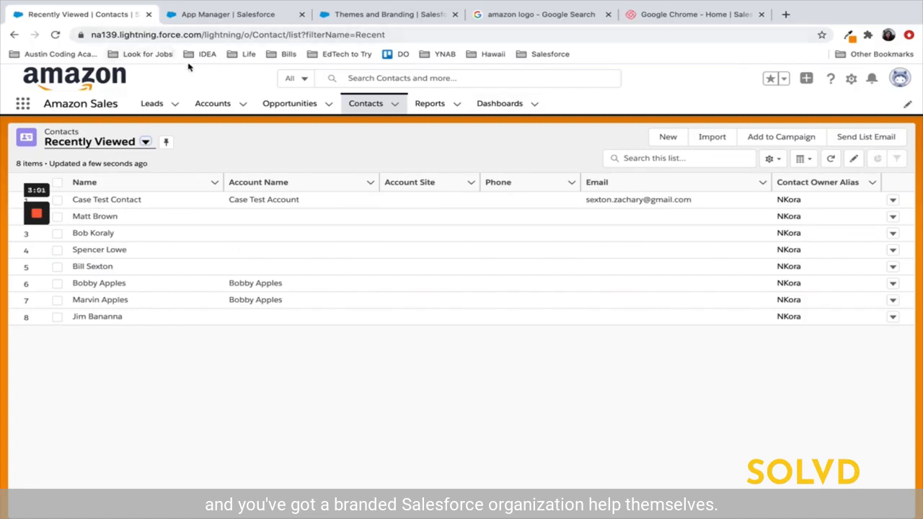
pyautogui.moveTo(37, 216)
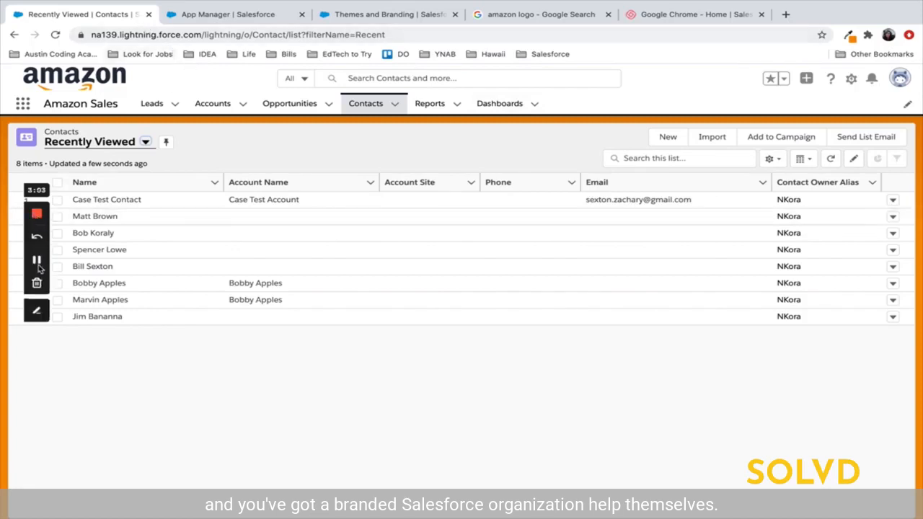
pyautogui.click(37, 214)
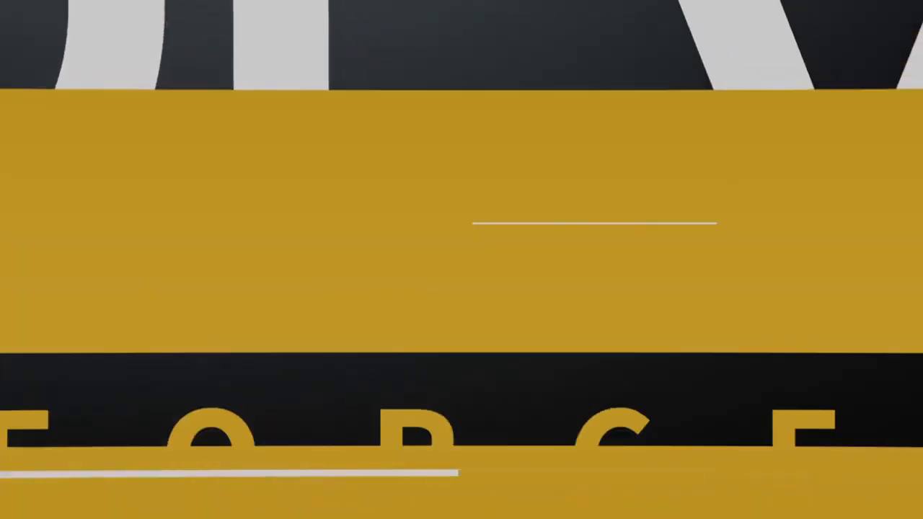